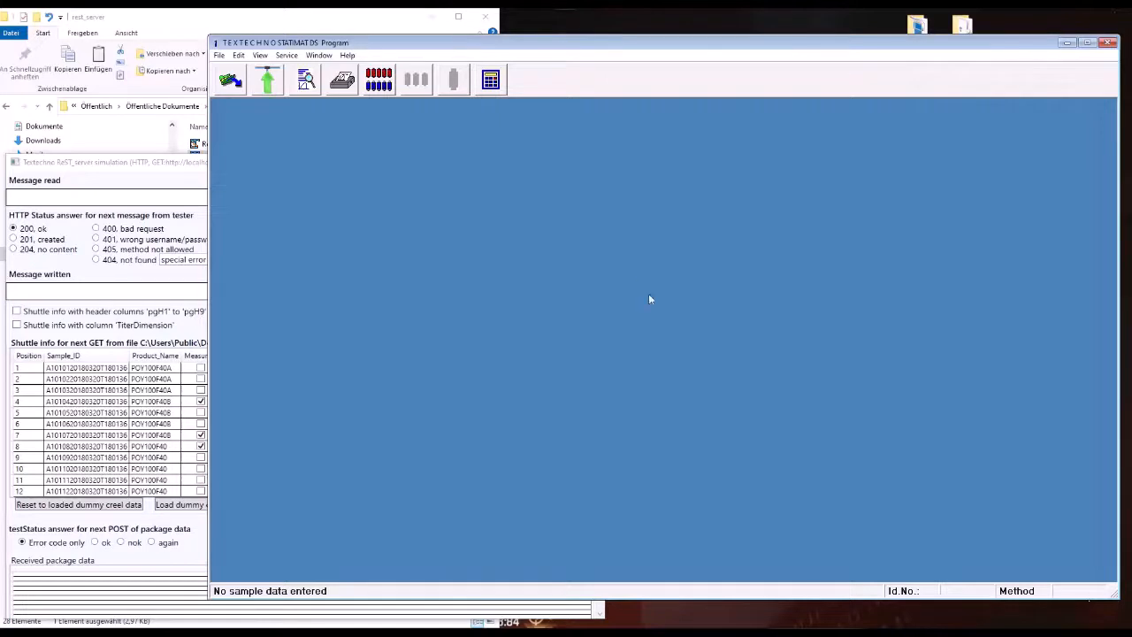
Step: Open the testing order and review the test parameter set Count_Tensile_Eve of the prepared group Group
{"action": "mouse_move", "coordinate": [721, 632]}
{"action": "left_click", "coordinate": [379, 81]}
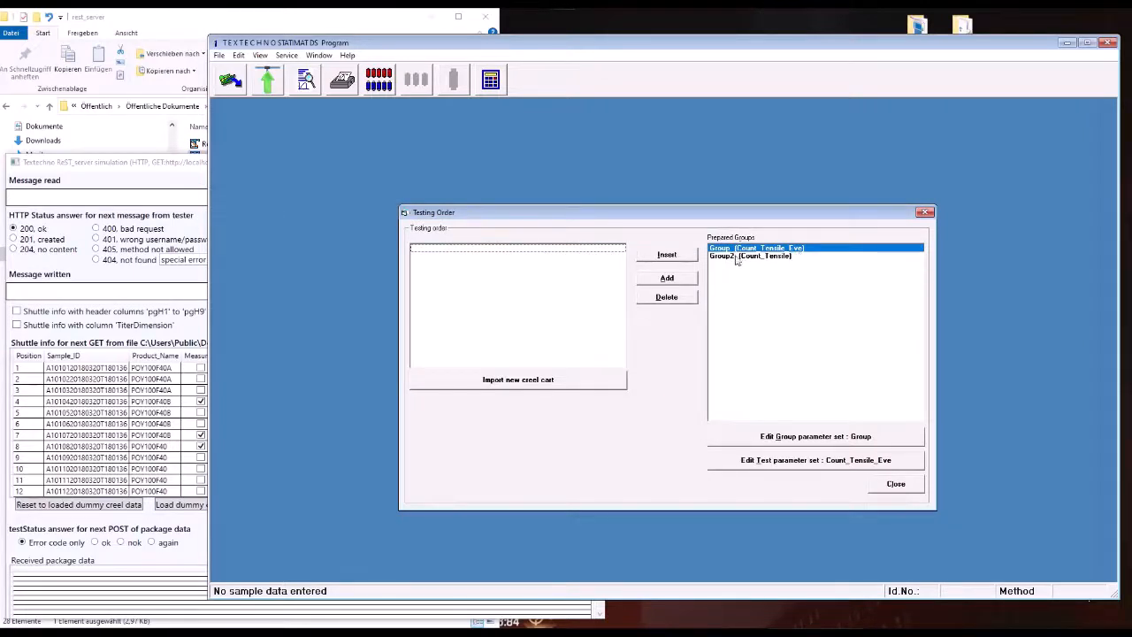
{"action": "left_click", "coordinate": [807, 462]}
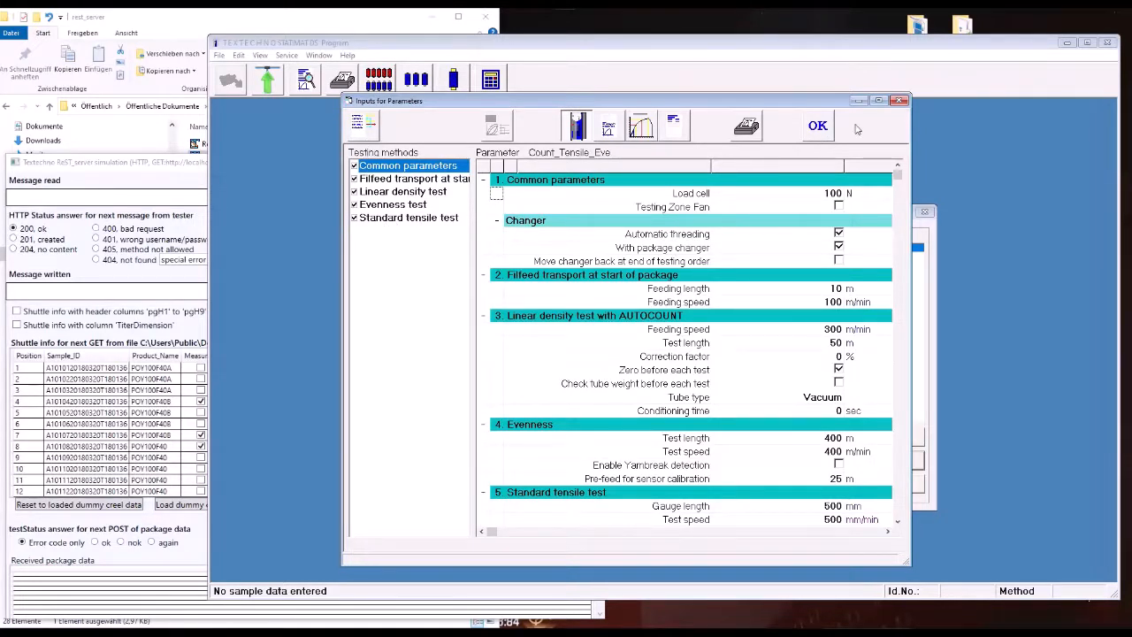
{"action": "left_click", "coordinate": [823, 125]}
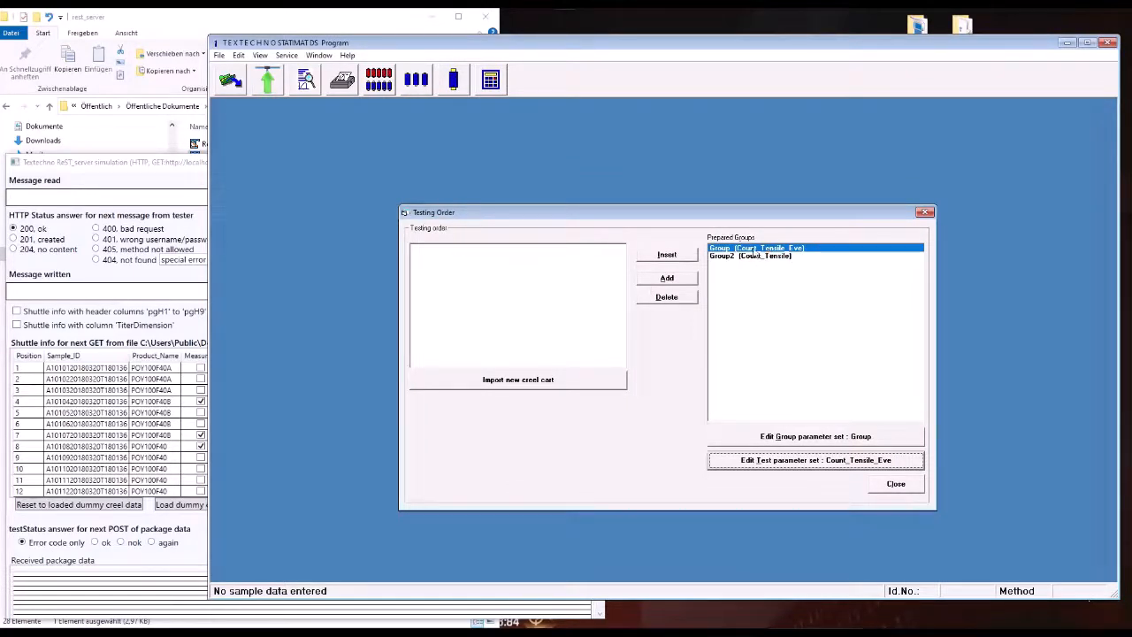
Step: Set the standard tensile test to 50 tests per package in the group parameter set Group
{"action": "left_click", "coordinate": [751, 440]}
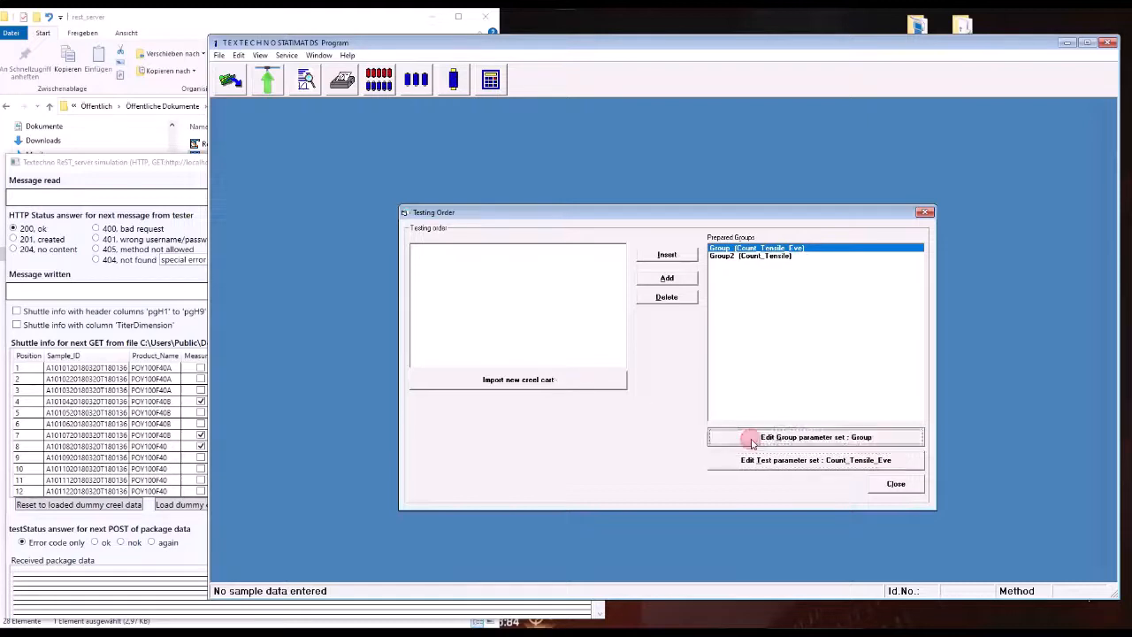
{"action": "left_click_drag", "start_coordinate": [613, 168], "coordinate": [571, 172]}
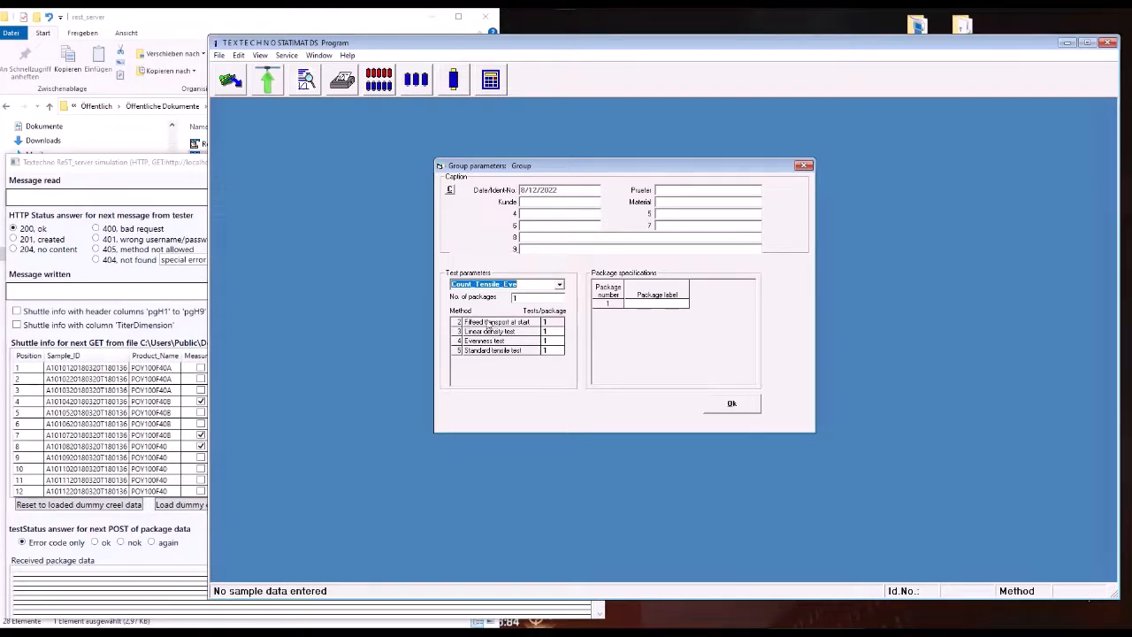
{"action": "left_click", "coordinate": [554, 352]}
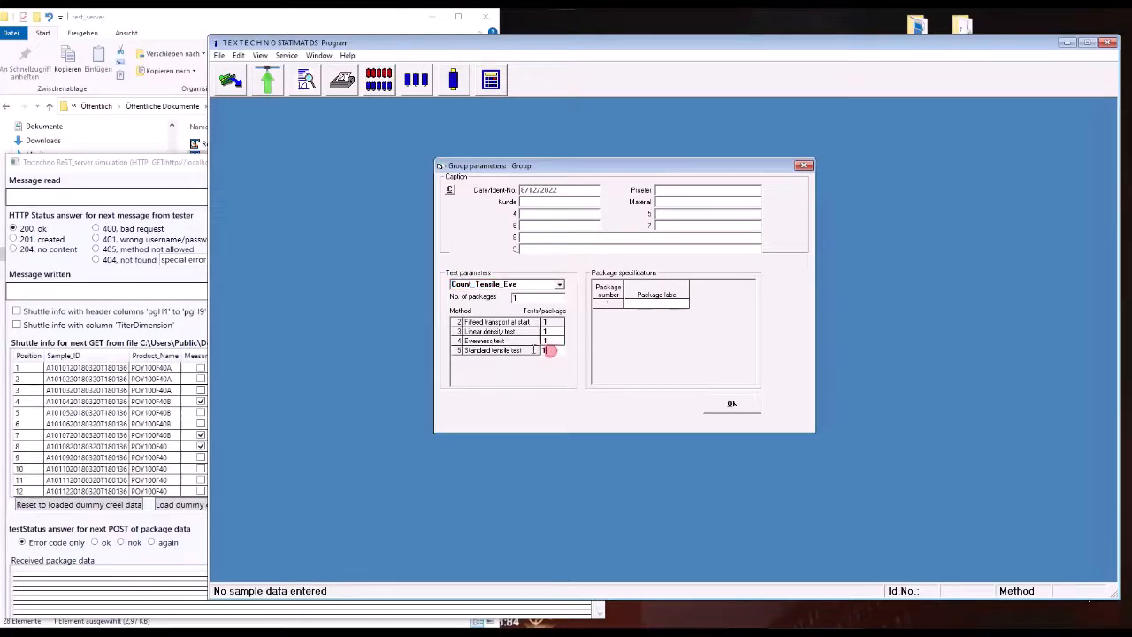
{"action": "type", "text": "50"}
{"action": "key", "text": "Tab"}
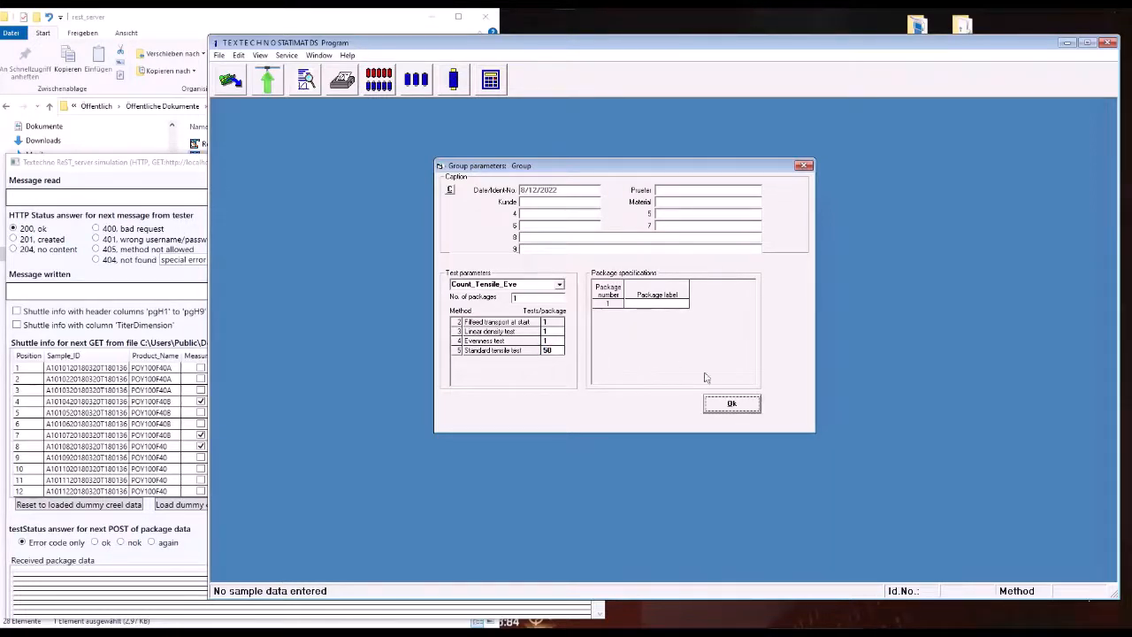
{"action": "left_click", "coordinate": [718, 405]}
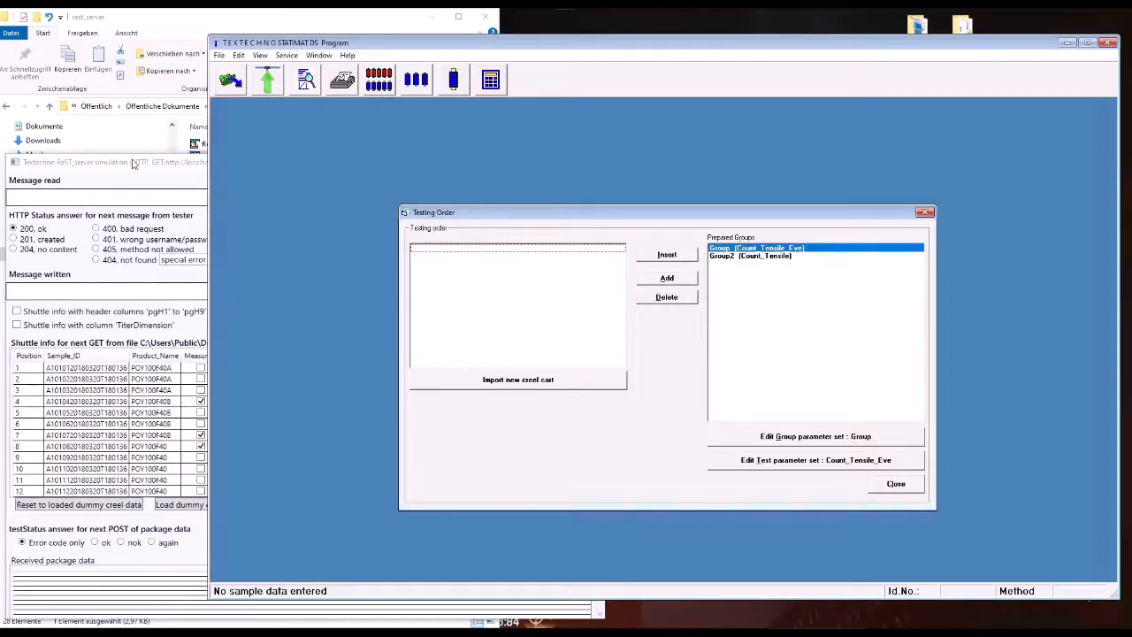
Step: In the ReST server simulation, load the dummy creel data from Shuttle_default_FPADS_Count_Tensile_Eve.json and select the position 1 record
{"action": "left_click_drag", "start_coordinate": [137, 162], "coordinate": [131, 144]}
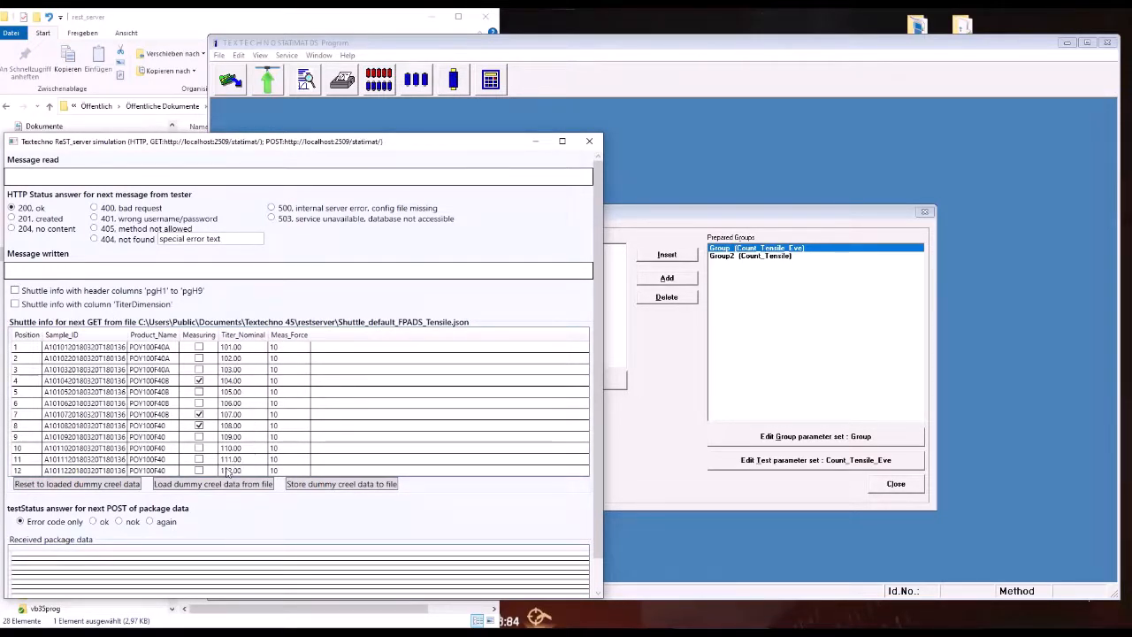
{"action": "left_click", "coordinate": [192, 486]}
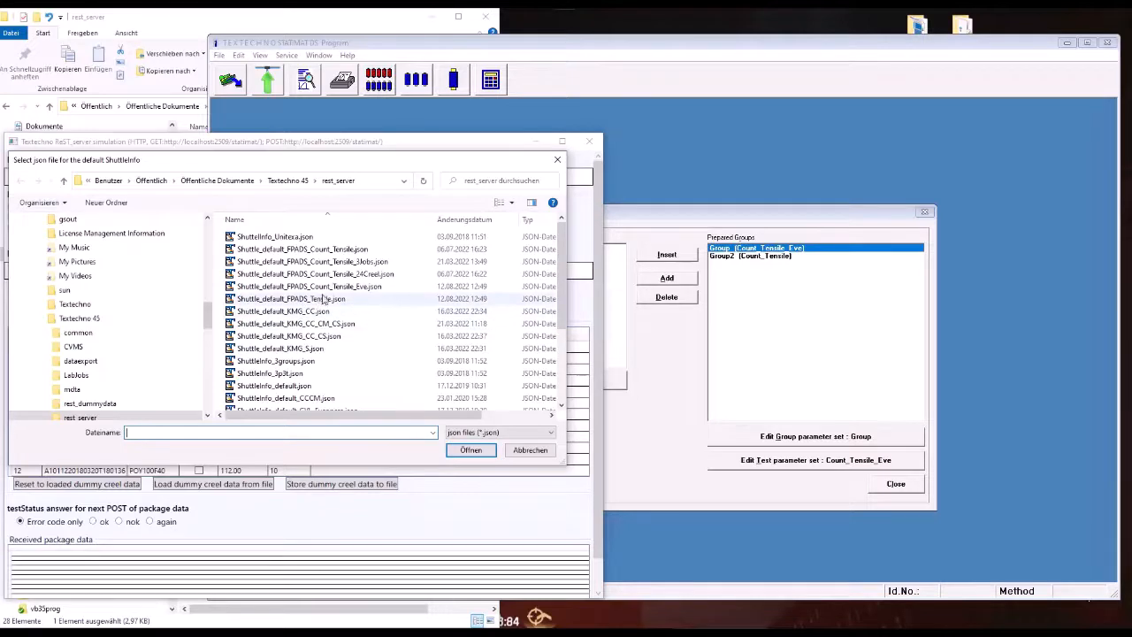
{"action": "left_click", "coordinate": [331, 291]}
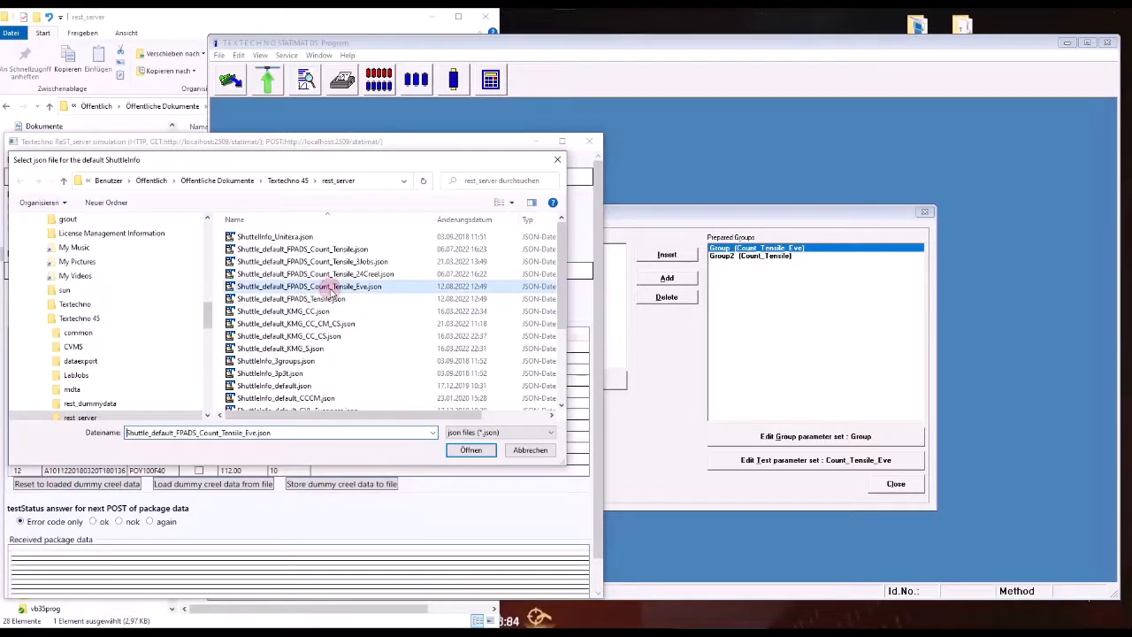
{"action": "left_click", "coordinate": [463, 451]}
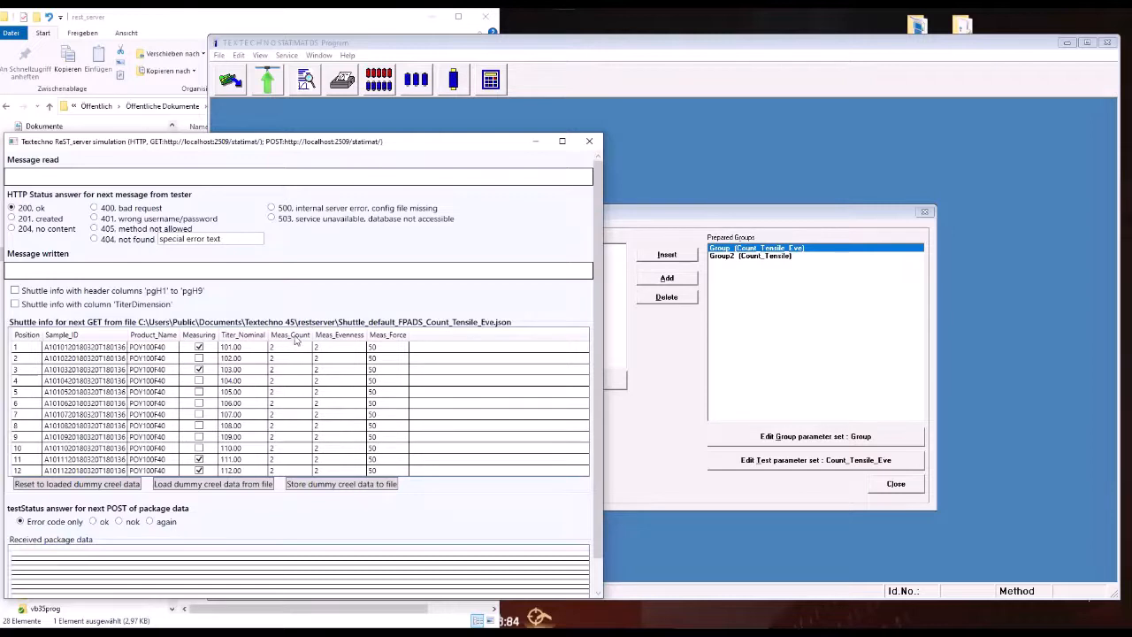
{"action": "left_click", "coordinate": [286, 349]}
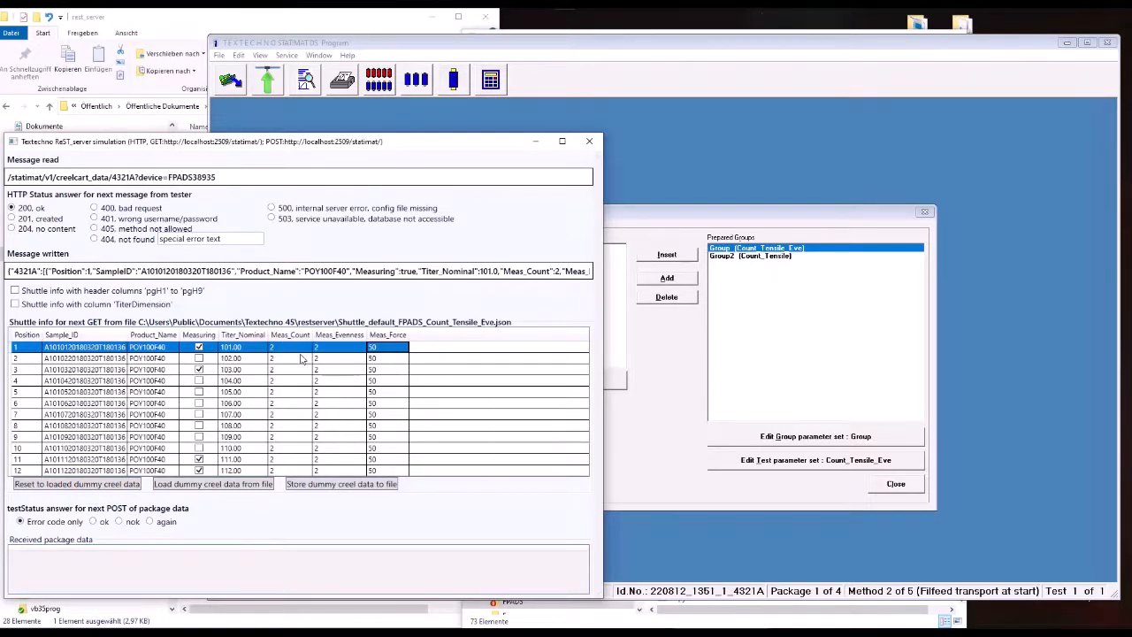
Step: Switch to the STATIMAT DS program and check the list of stored test parameter sets for POY100F40
{"action": "left_click", "coordinate": [724, 148]}
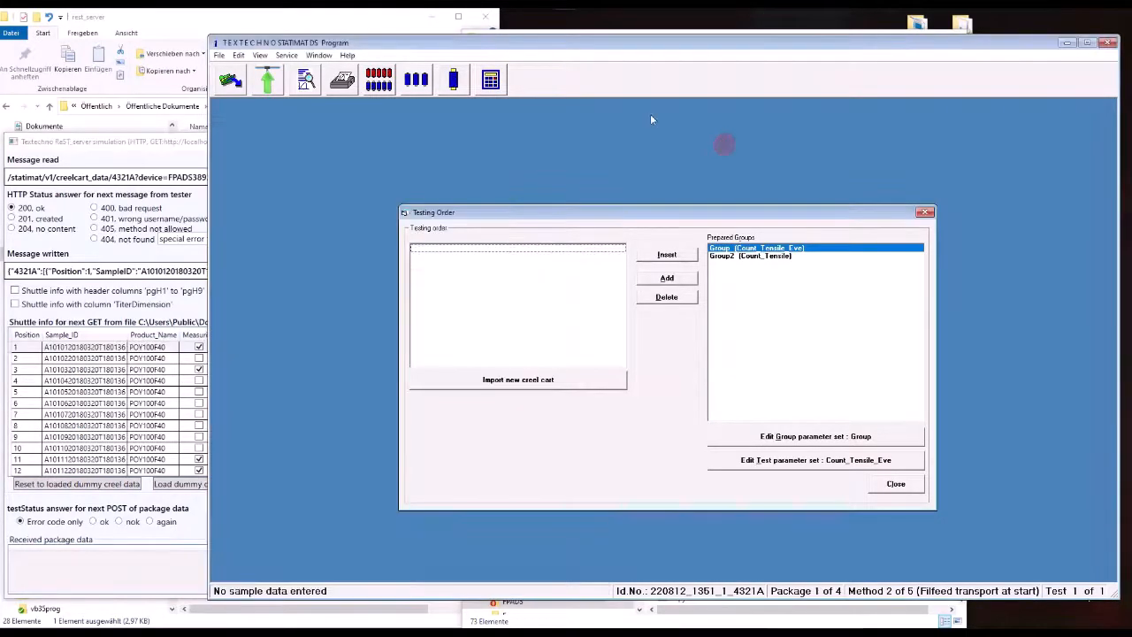
{"action": "left_click", "coordinate": [219, 56]}
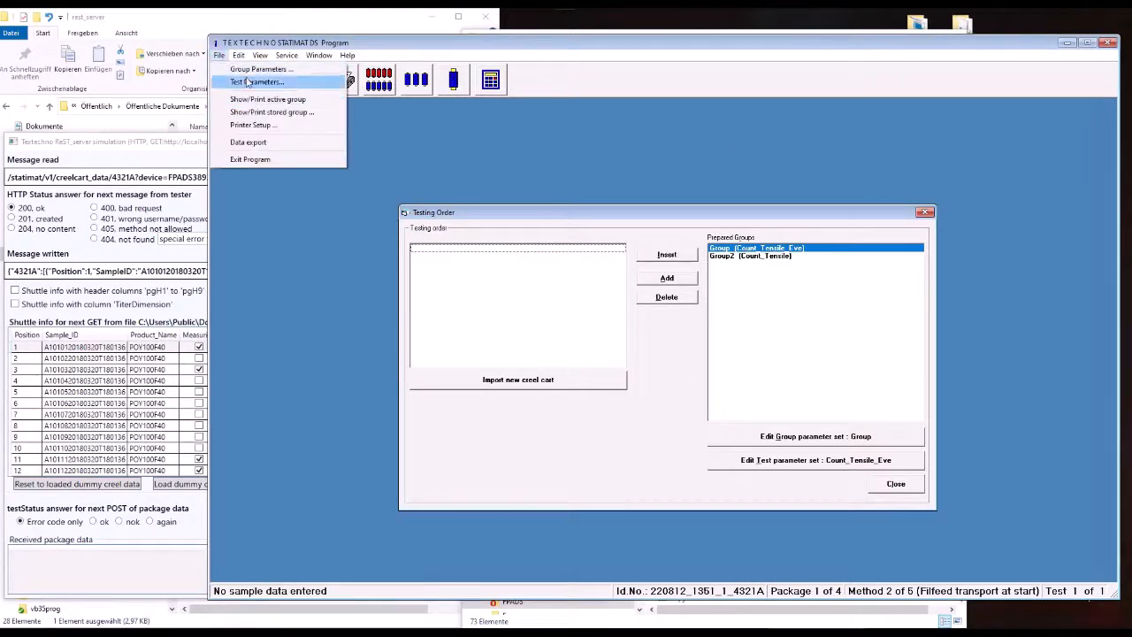
{"action": "left_click", "coordinate": [249, 81]}
{"action": "left_click", "coordinate": [624, 355]}
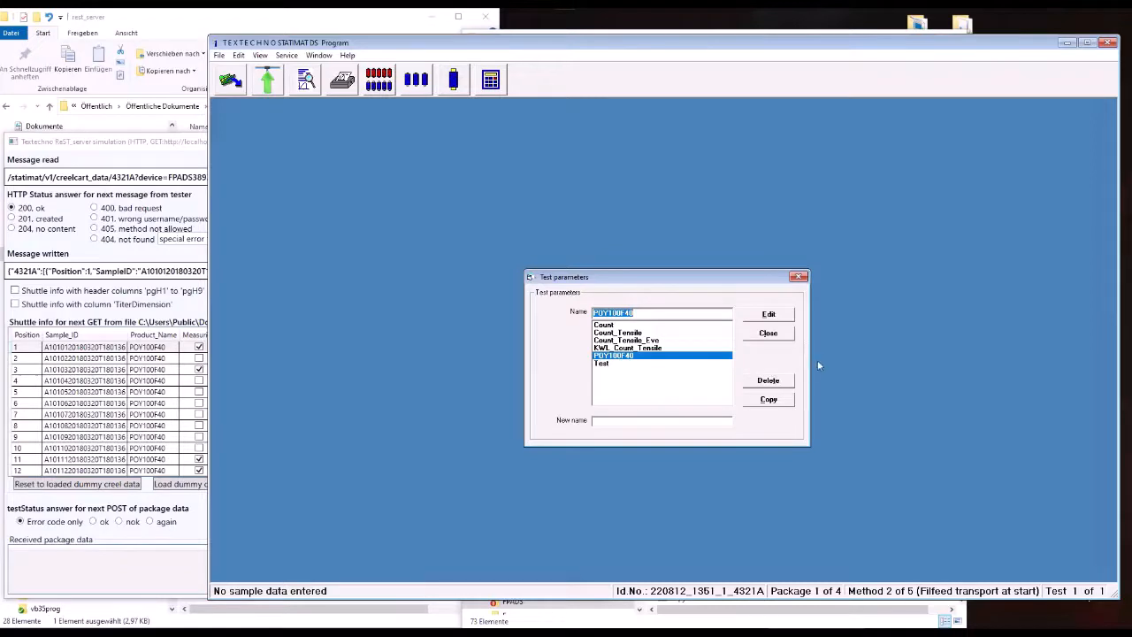
{"action": "left_click", "coordinate": [769, 334]}
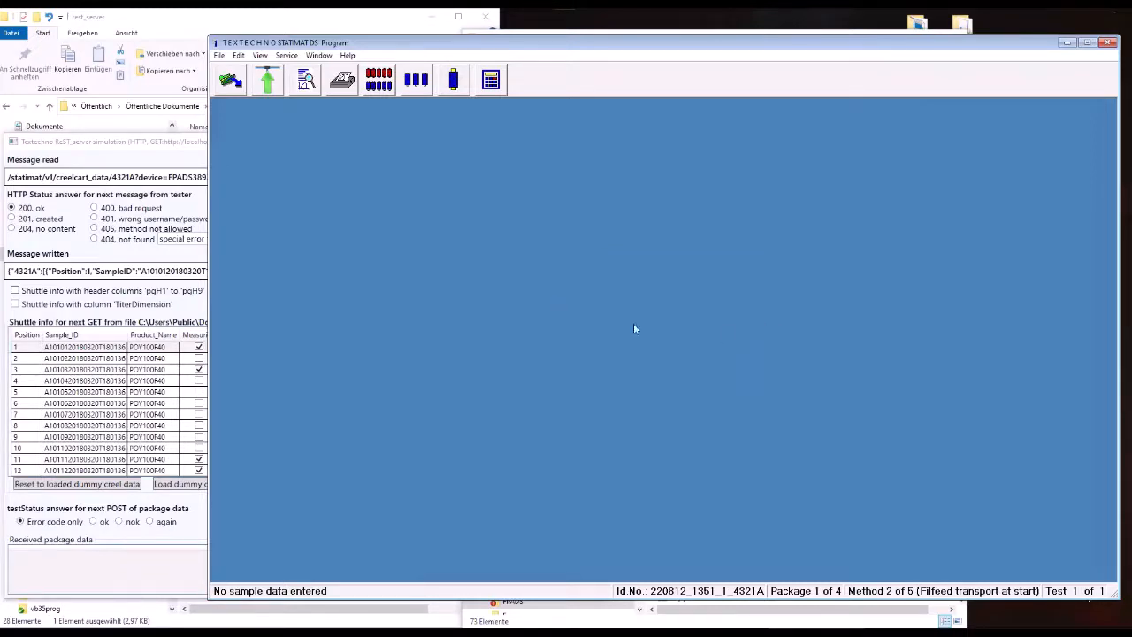
Step: Import creel cart 4321A into the testing order and continue to the tester software with the assigned changer positions
{"action": "left_click", "coordinate": [377, 81]}
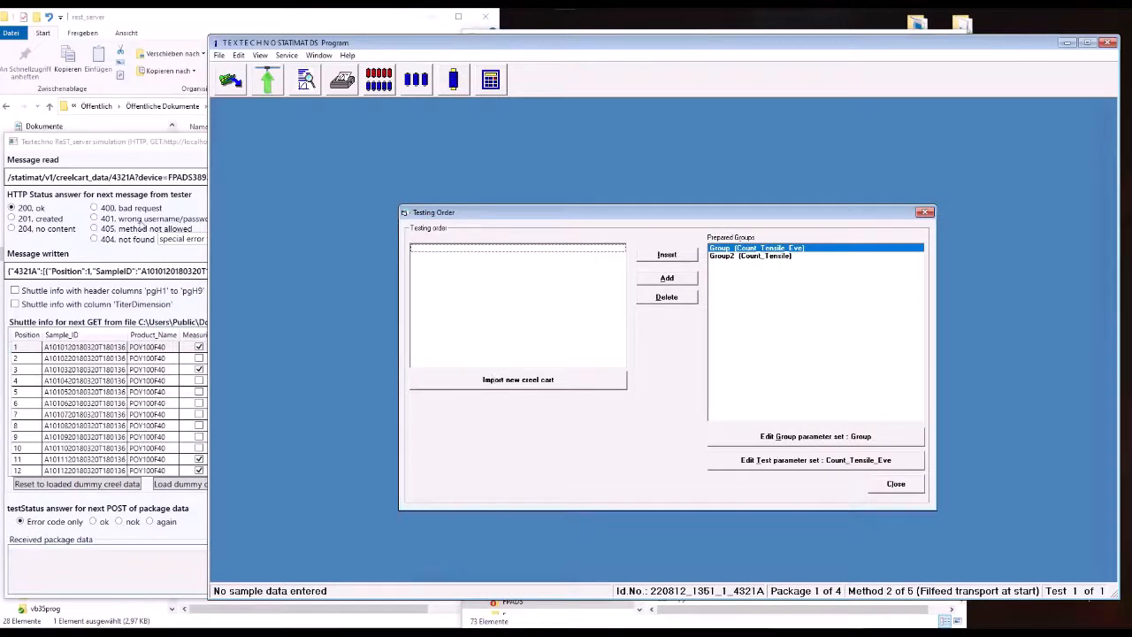
{"action": "left_click", "coordinate": [526, 380]}
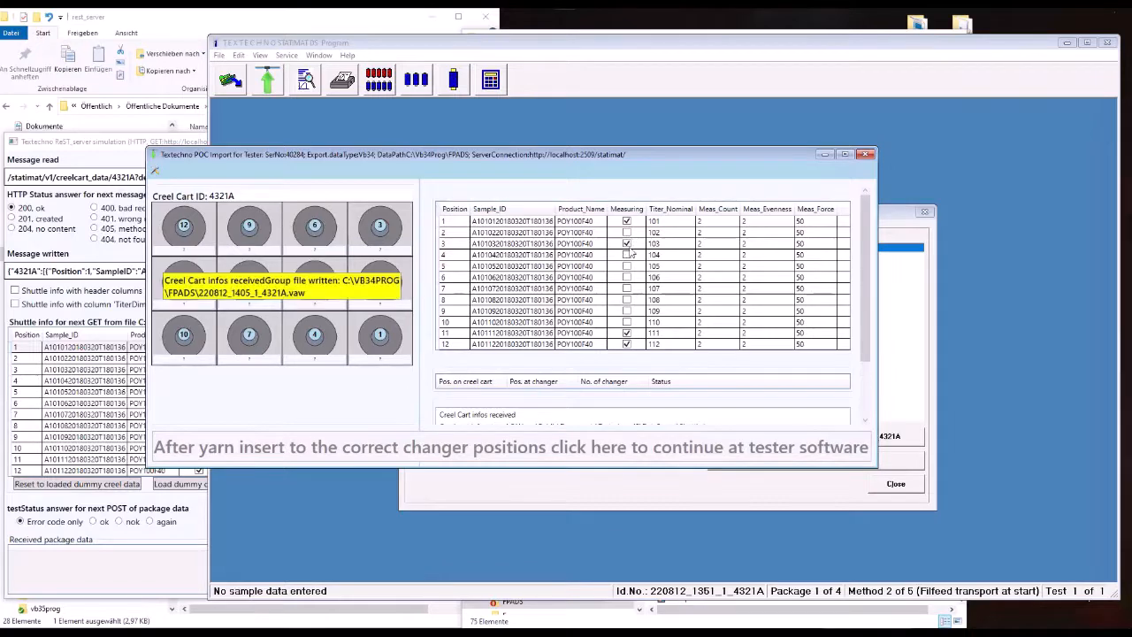
{"action": "left_click", "coordinate": [526, 448]}
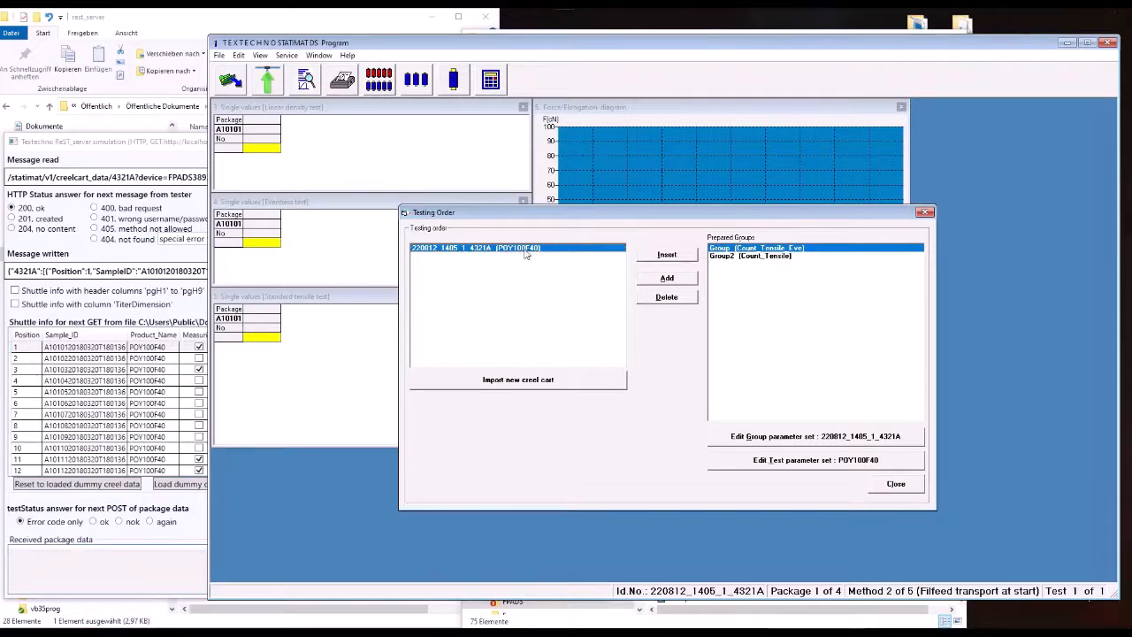
Step: Compare the imported group's tests per package and package labels with the creel data in the ReST server simulation
{"action": "left_click", "coordinate": [795, 437]}
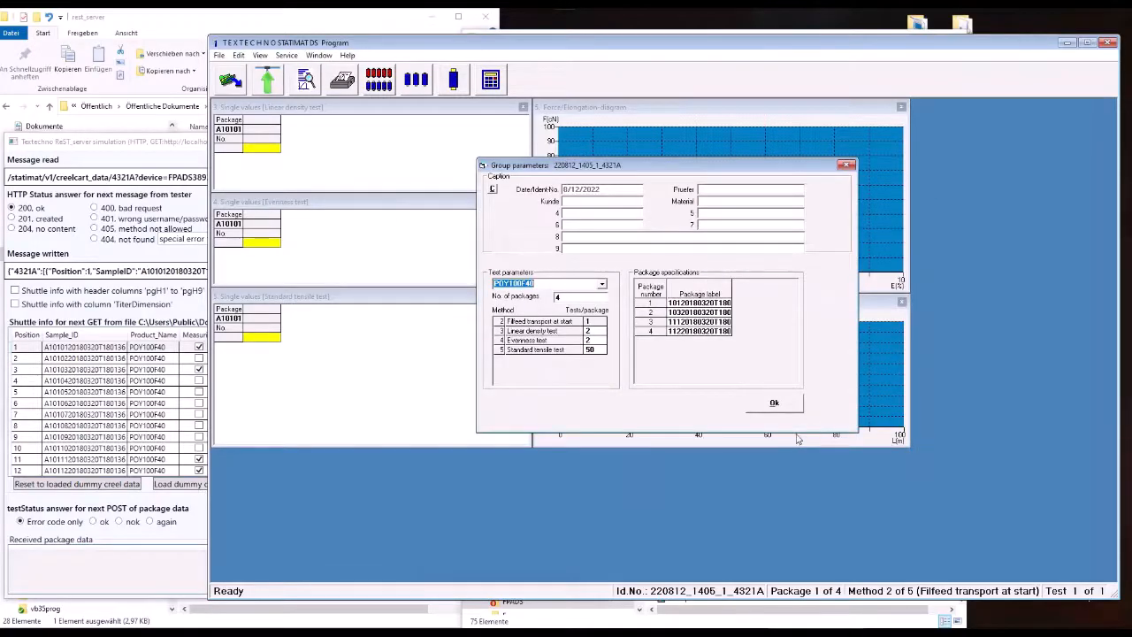
{"action": "left_click", "coordinate": [115, 135]}
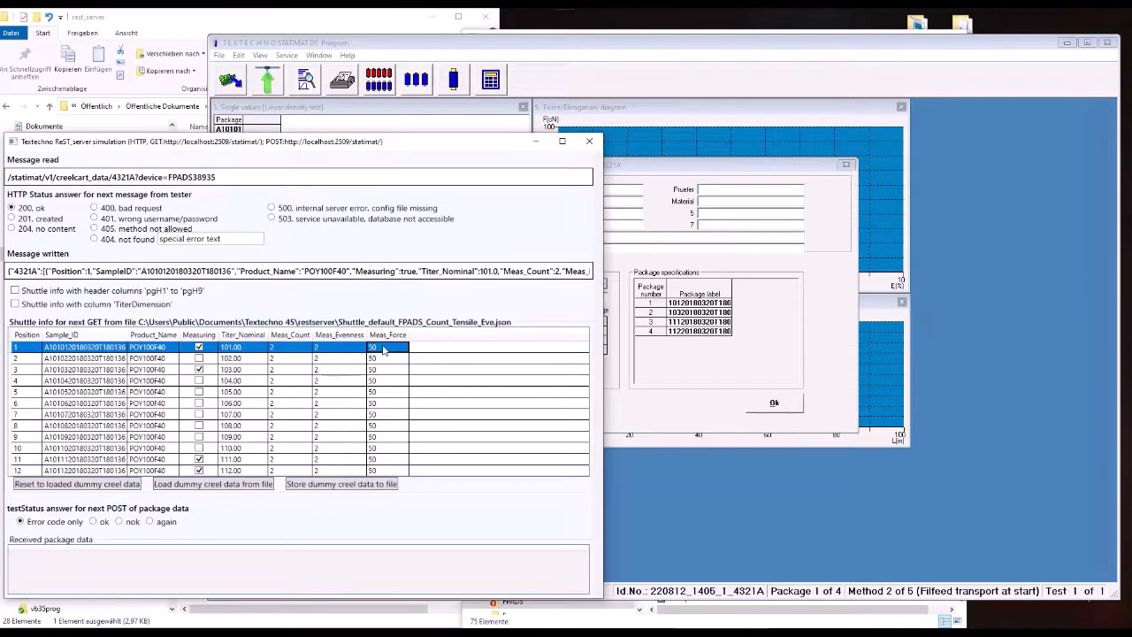
{"action": "left_click", "coordinate": [650, 183]}
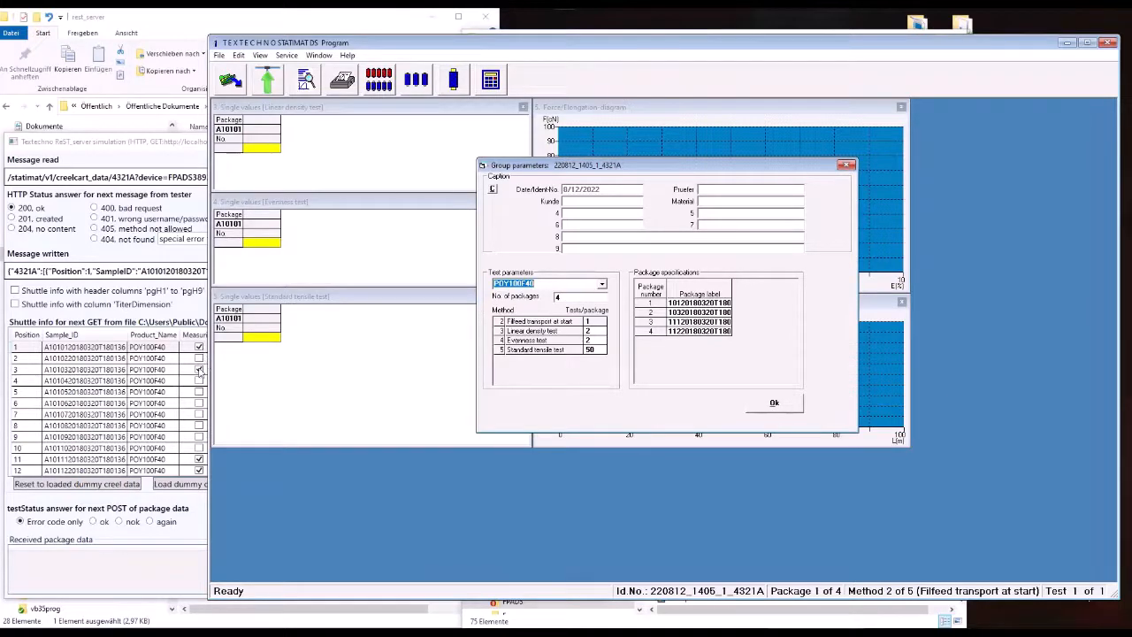
{"action": "left_click", "coordinate": [782, 413]}
{"action": "left_click", "coordinate": [783, 413]}
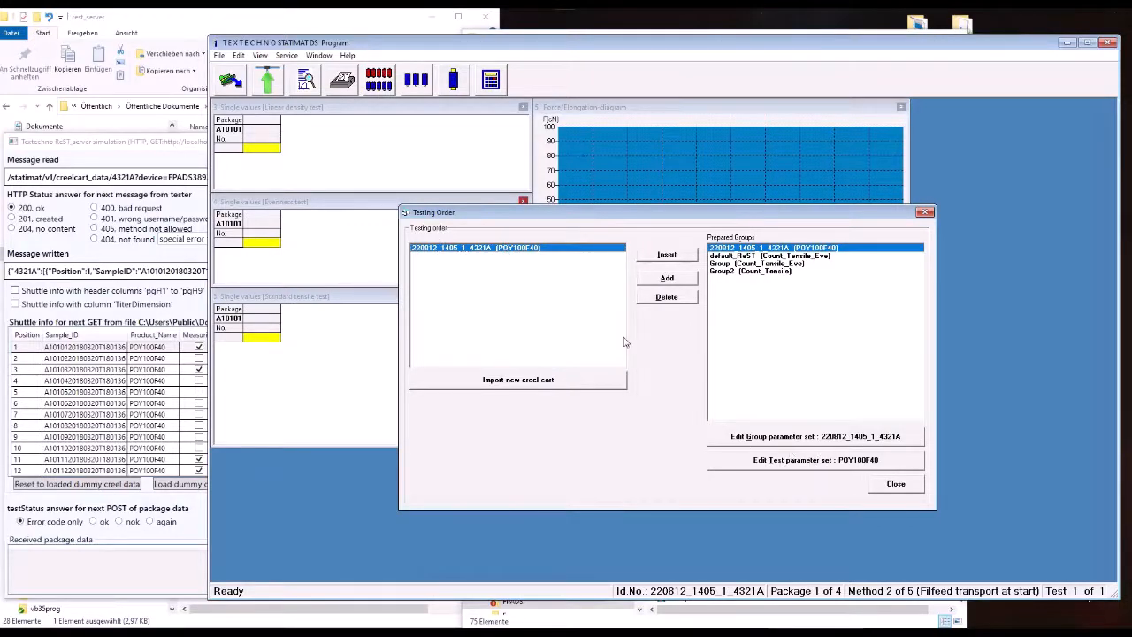
Step: Review the test parameter set POY100F40 and reopen the imported group's parameters
{"action": "left_click", "coordinate": [838, 461]}
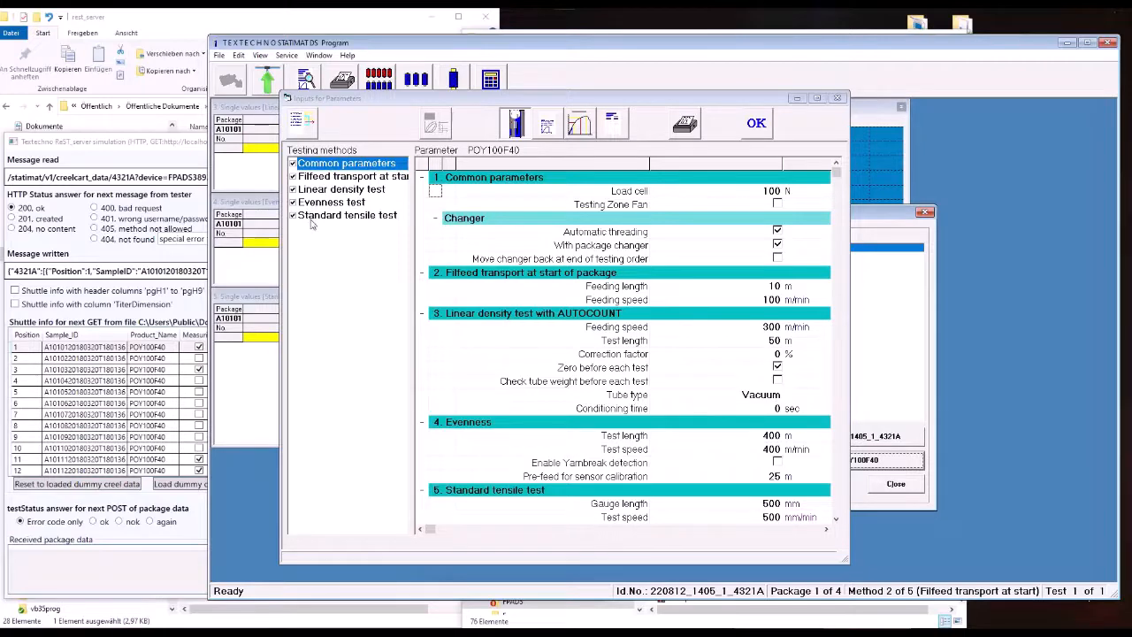
{"action": "left_click", "coordinate": [756, 129]}
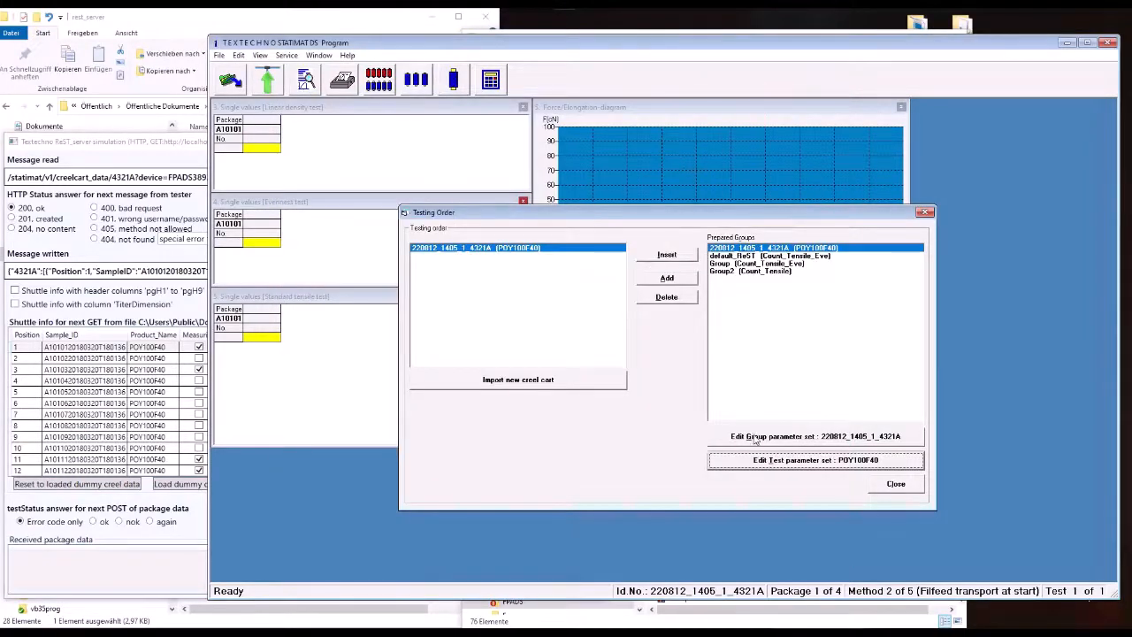
{"action": "left_click", "coordinate": [755, 437]}
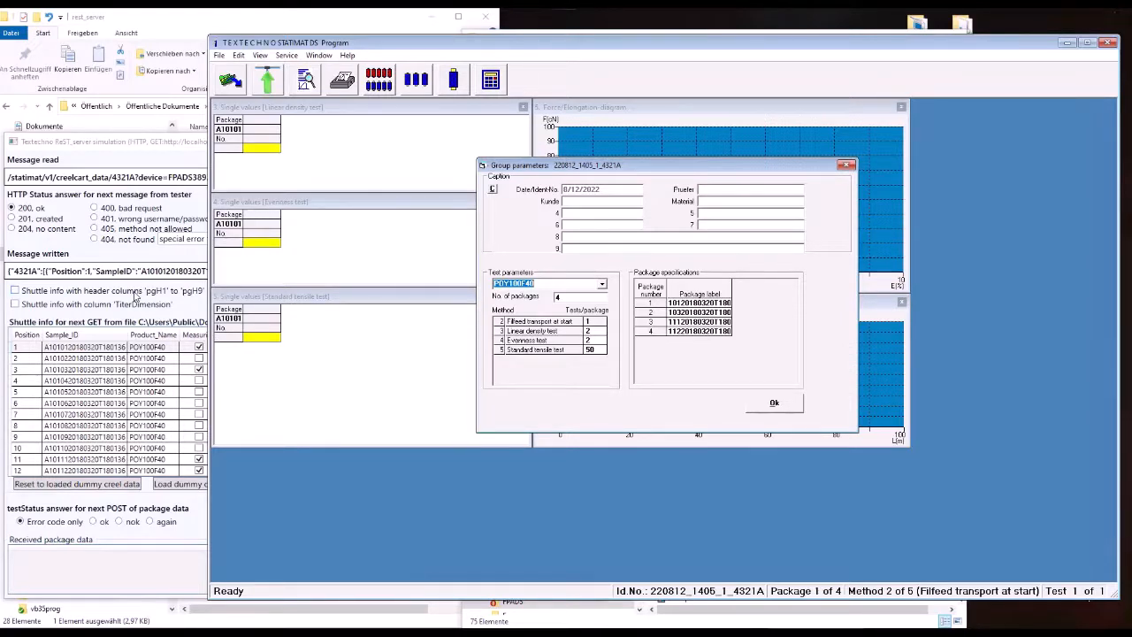
{"action": "left_click", "coordinate": [774, 405]}
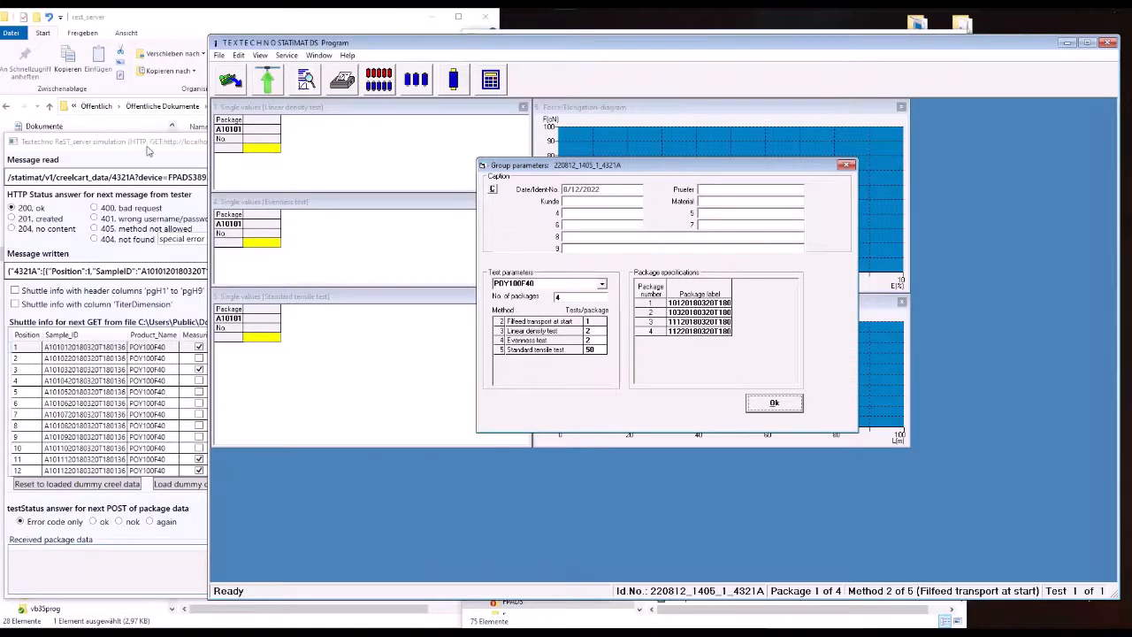
Step: Compare the server simulation's measurement columns with the STATIMAT DS test names in the Word document Textechno ReST Client communication V9.docx
{"action": "left_click", "coordinate": [146, 144]}
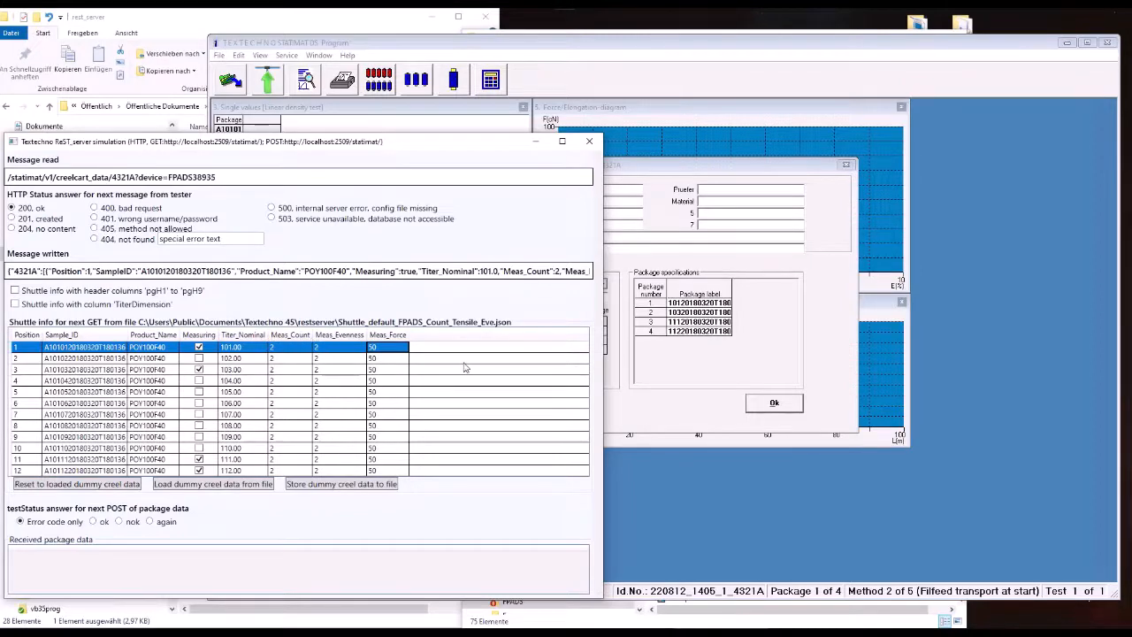
{"action": "left_click", "coordinate": [683, 165]}
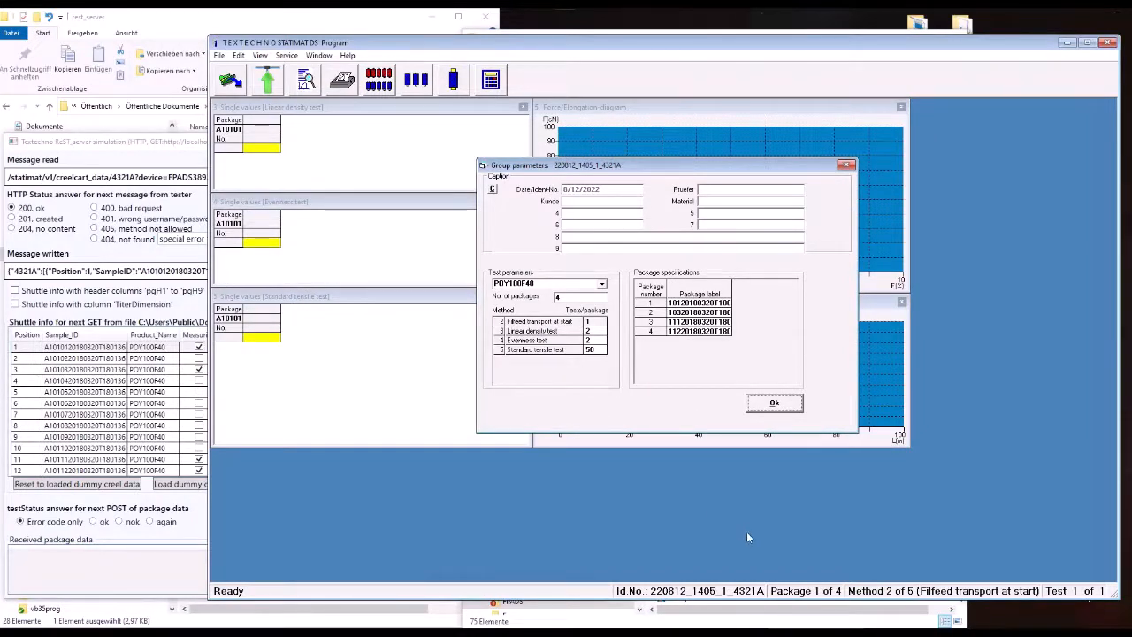
{"action": "mouse_move", "coordinate": [805, 619]}
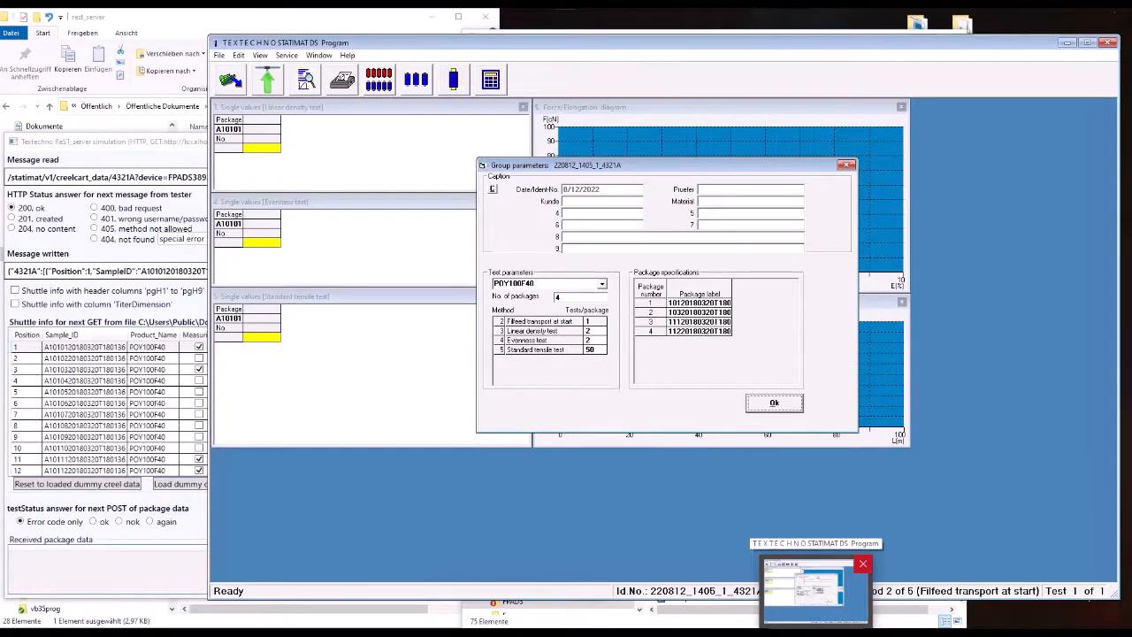
{"action": "left_click_drag", "start_coordinate": [642, 630], "coordinate": [672, 58]}
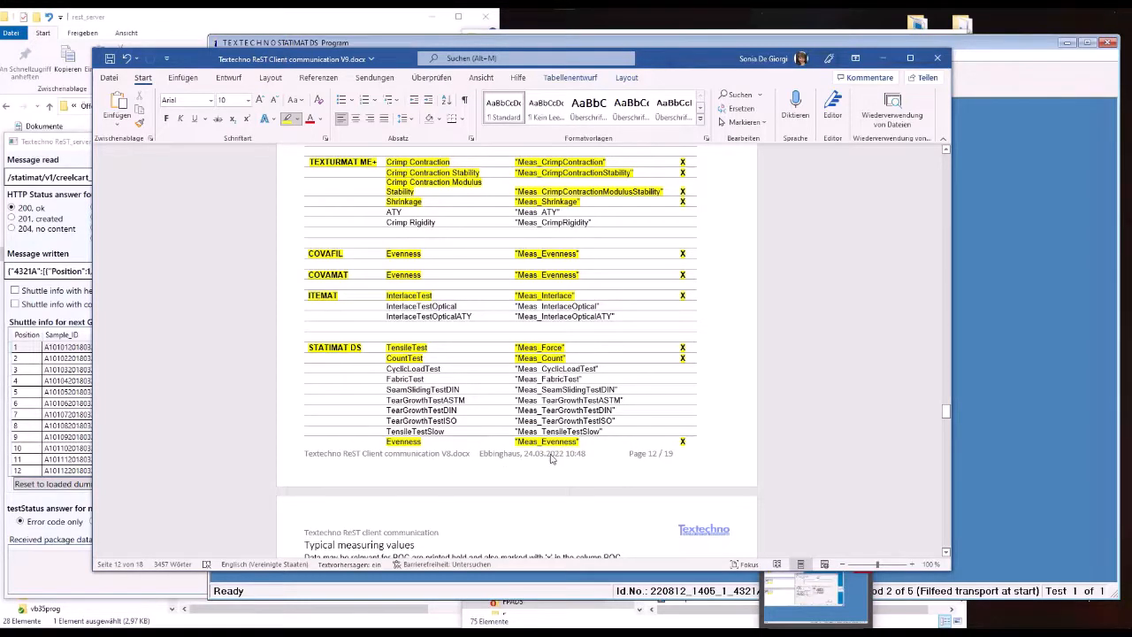
{"action": "left_click", "coordinate": [64, 140]}
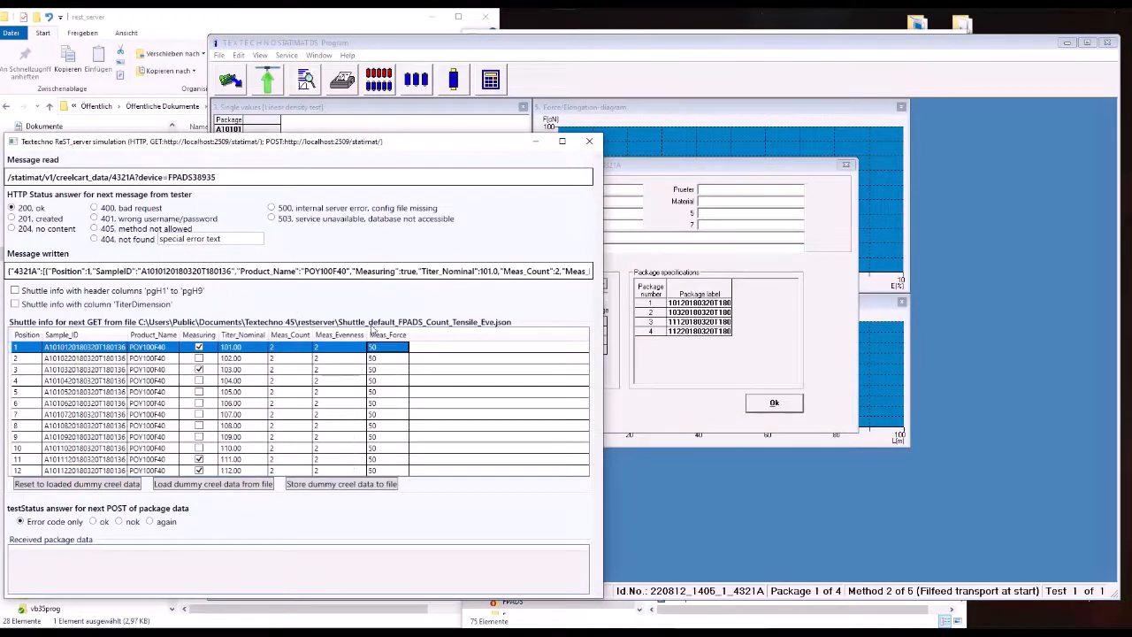
{"action": "left_click", "coordinate": [668, 172]}
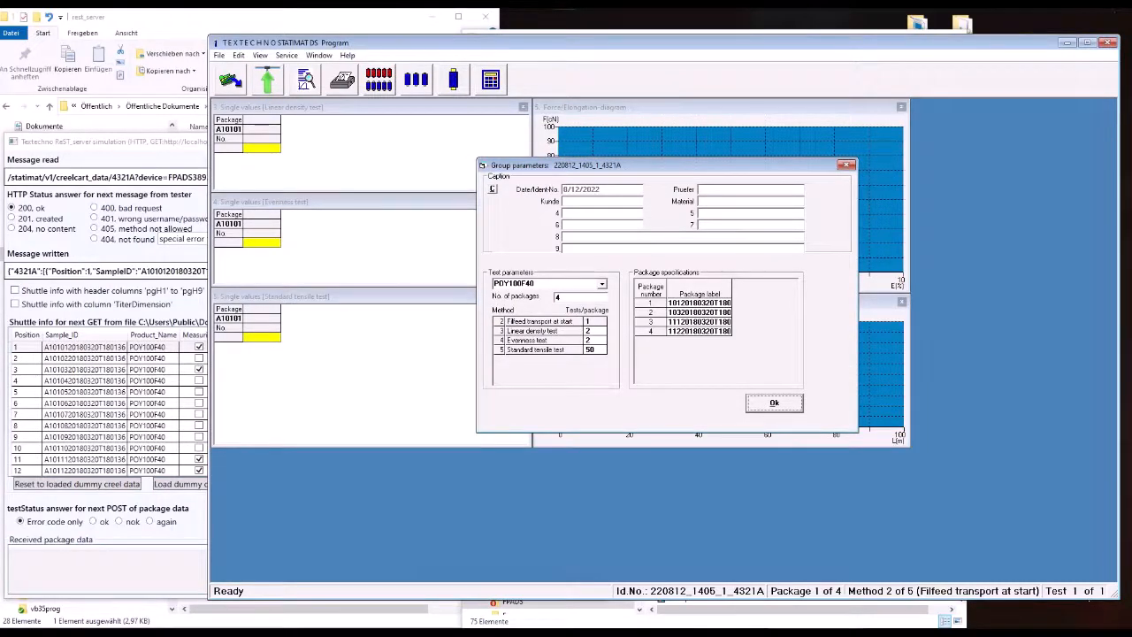
{"action": "left_click", "coordinate": [719, 600]}
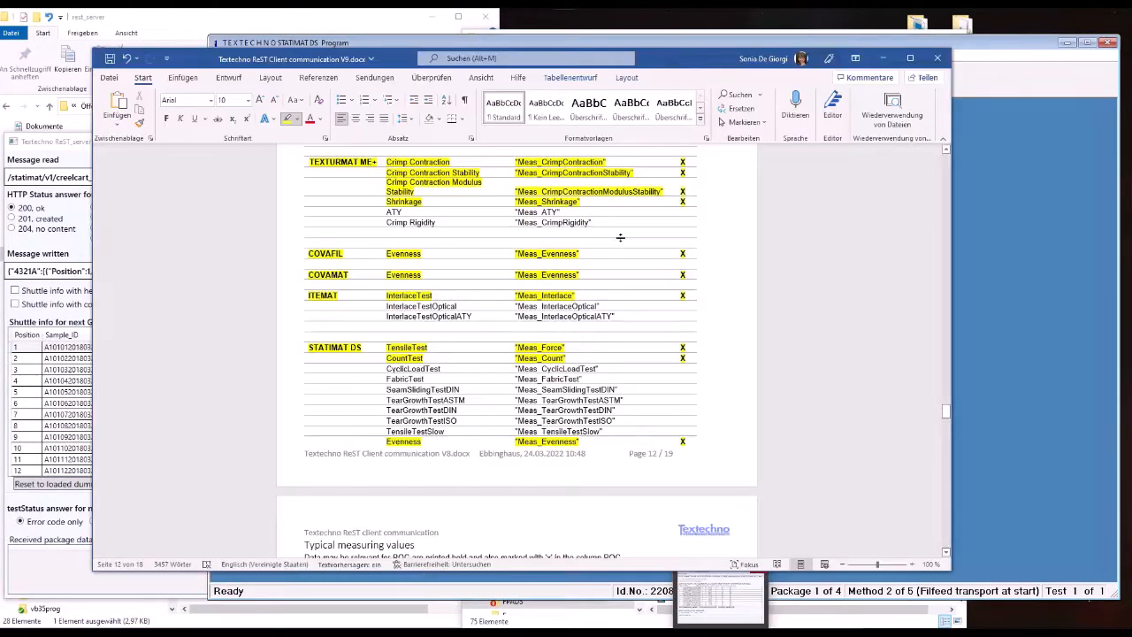